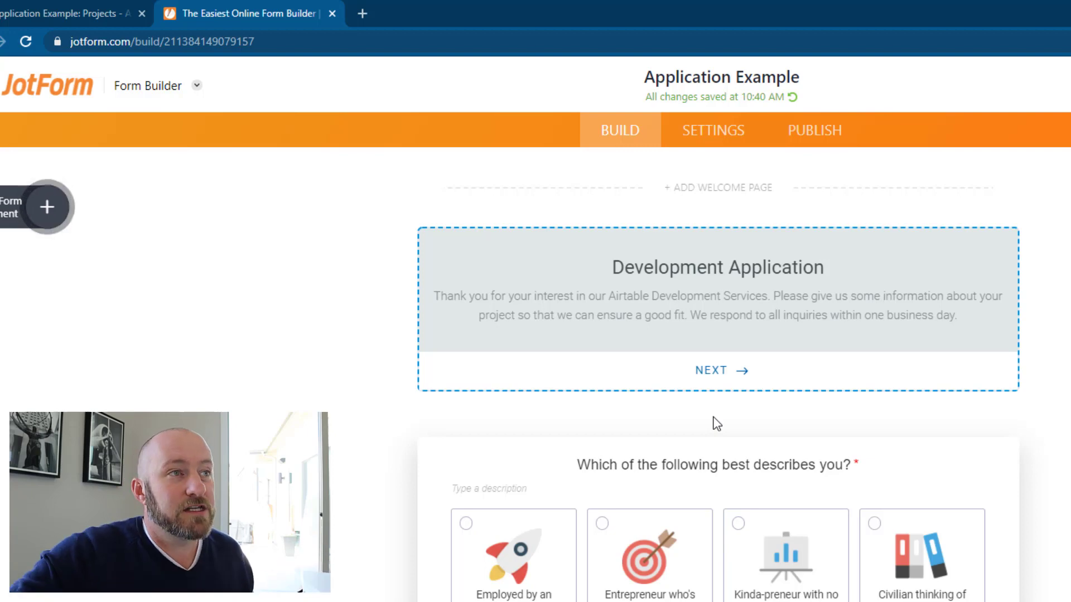
{"action": "scroll", "coordinate": [708, 423], "scroll_direction": "down", "scroll_amount": 20}
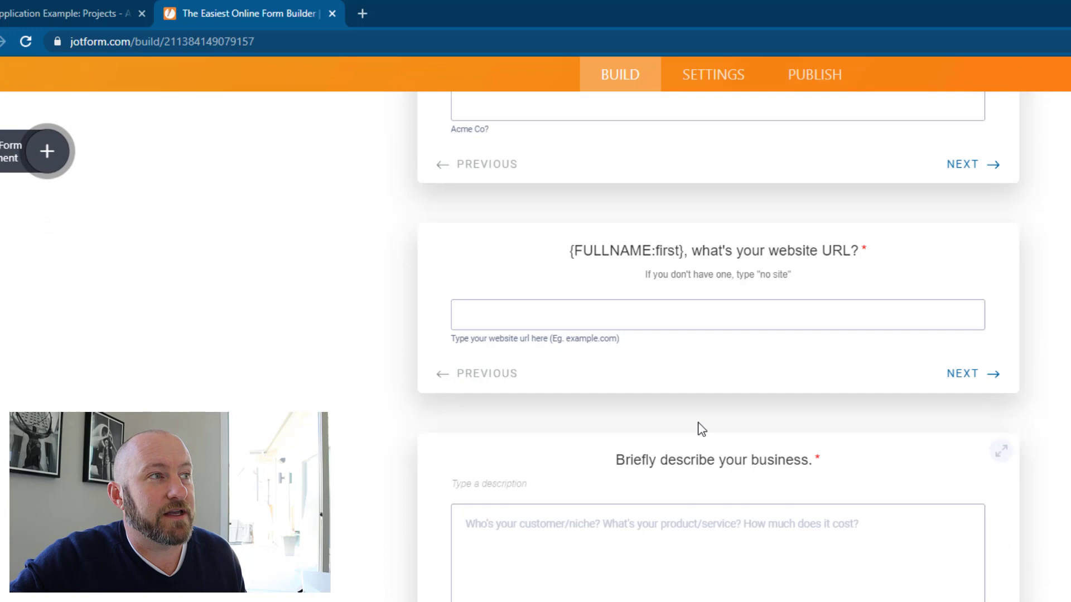
{"action": "scroll", "coordinate": [696, 427], "scroll_direction": "down", "scroll_amount": 3}
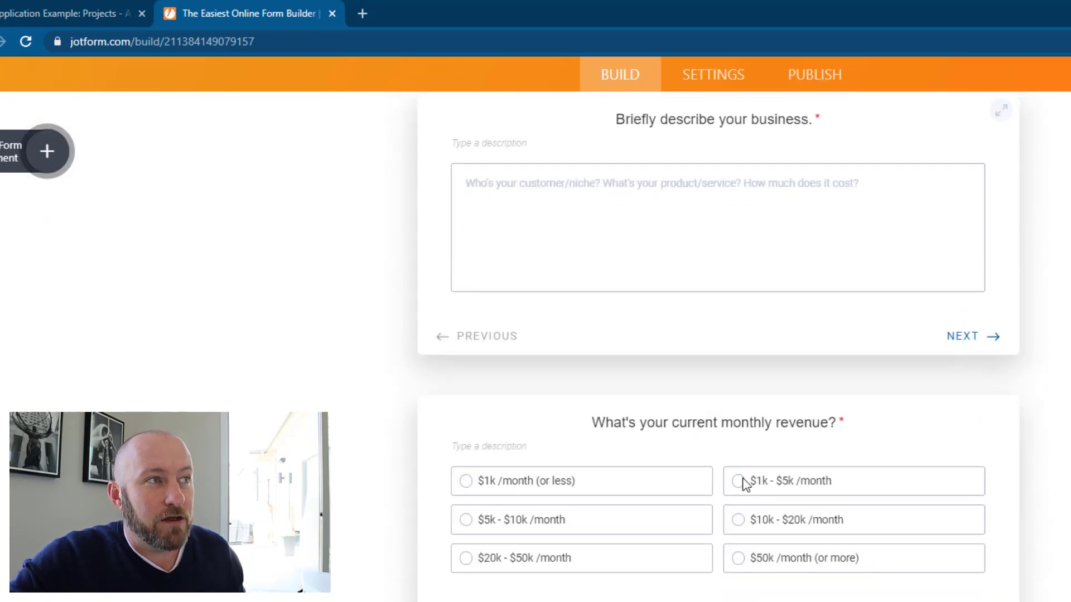
{"action": "scroll", "coordinate": [712, 485], "scroll_direction": "up", "scroll_amount": 3}
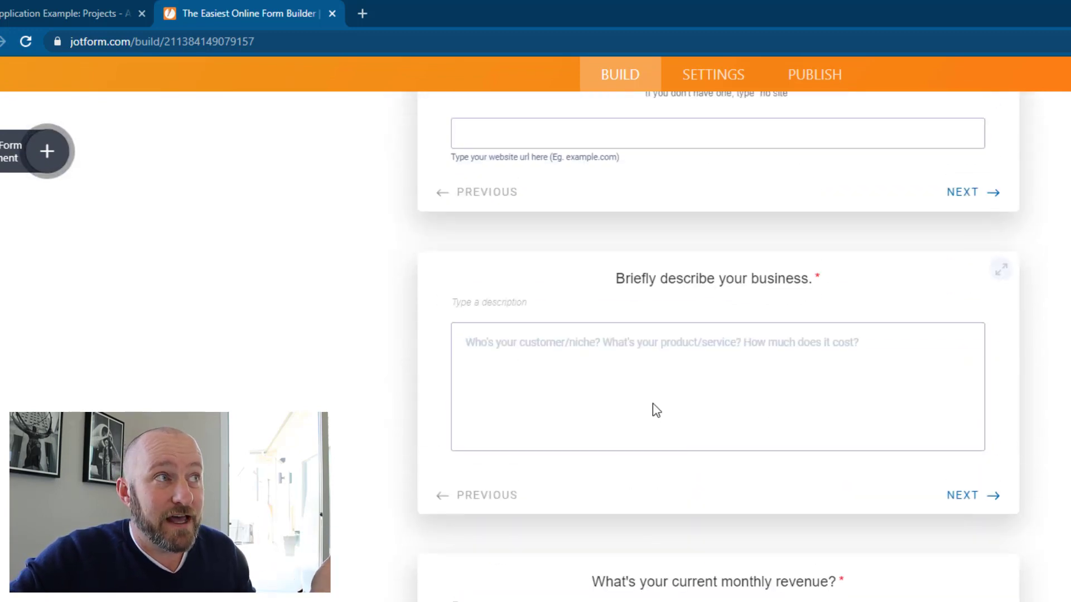
{"action": "scroll", "coordinate": [652, 402], "scroll_direction": "down", "scroll_amount": 3}
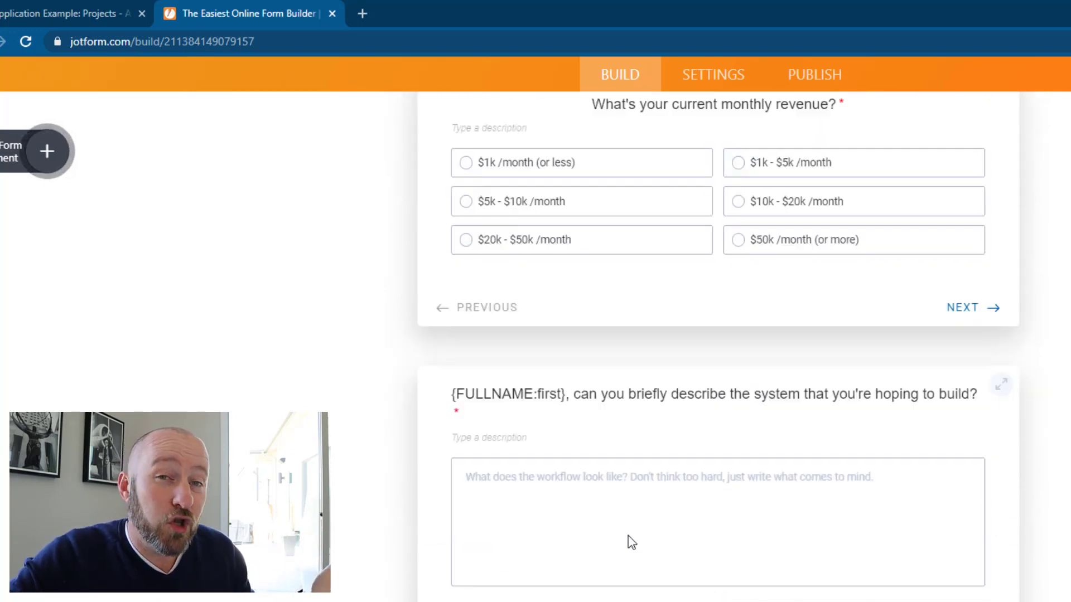
{"action": "scroll", "coordinate": [630, 540], "scroll_direction": "down", "scroll_amount": 5}
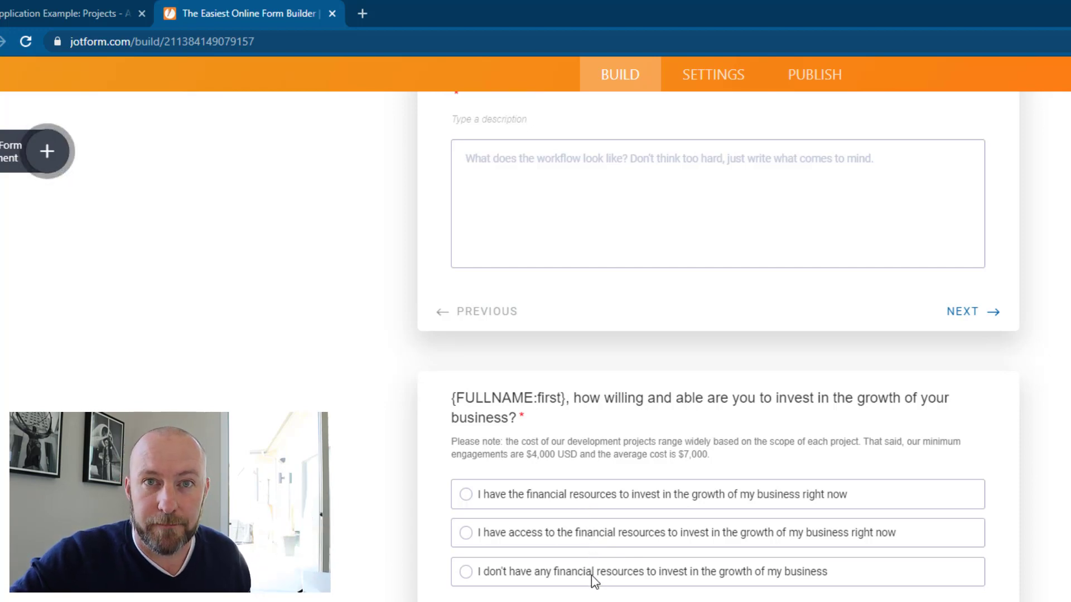
Finish reviewing the JotForm questions and return to the Airtable 'Application Example: Projects' base.
{"action": "scroll", "coordinate": [591, 575], "scroll_direction": "up", "scroll_amount": 3}
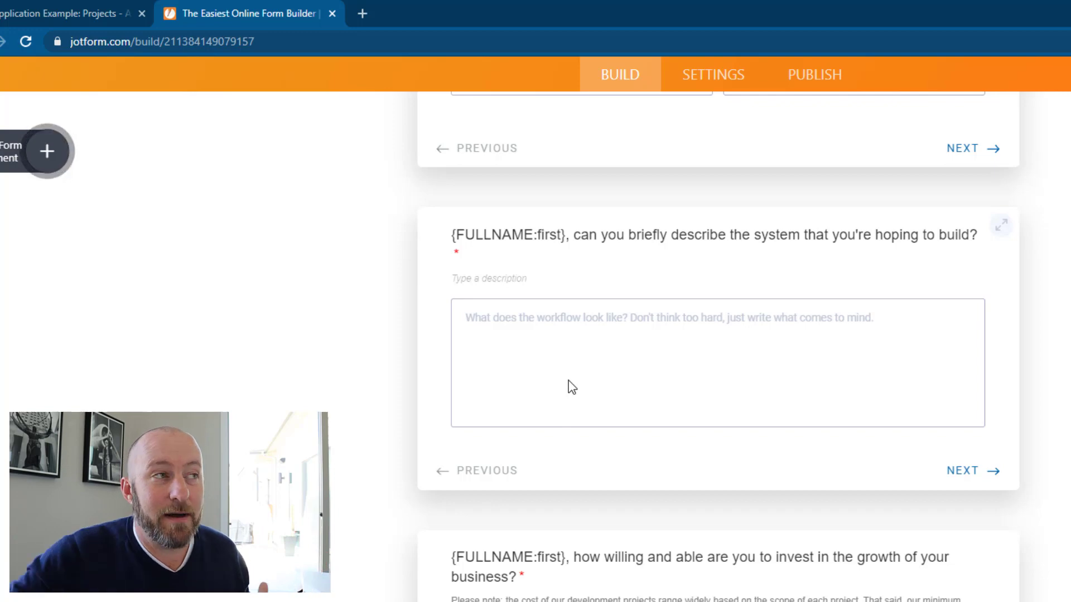
{"action": "scroll", "coordinate": [565, 386], "scroll_direction": "down", "scroll_amount": 7}
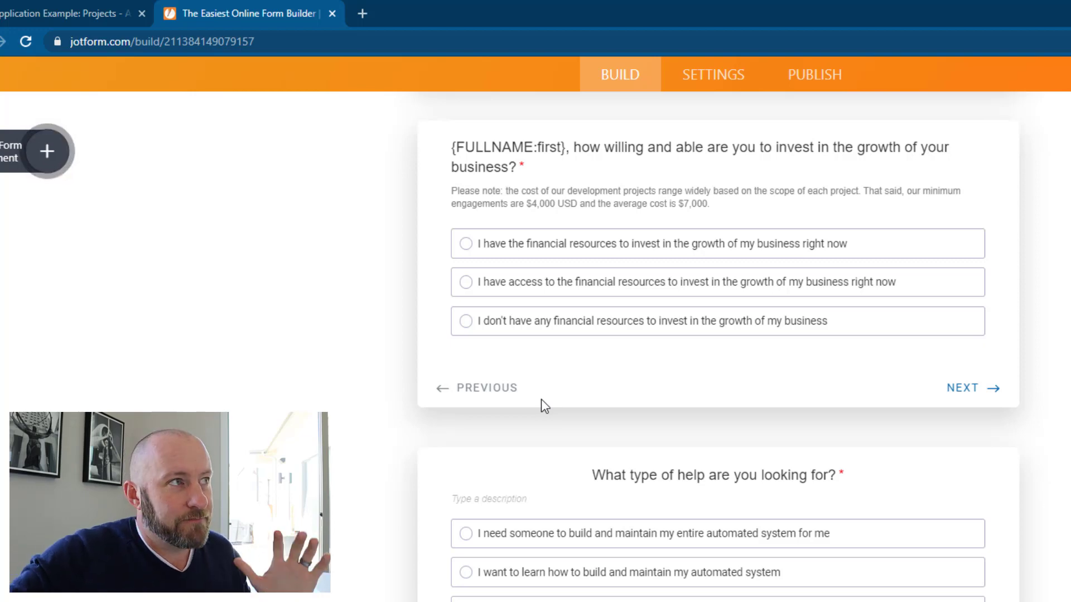
{"action": "left_click", "coordinate": [70, 9]}
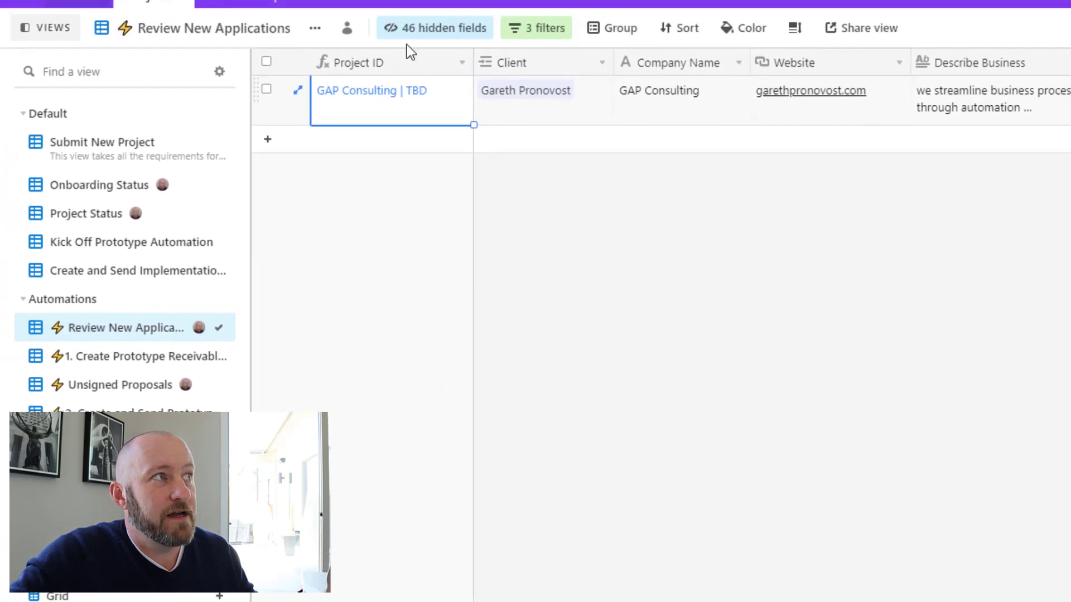
Show the three view filters: Outcome empty, Response Submitted unchecked, Created By specific users.
{"action": "left_click", "coordinate": [549, 67]}
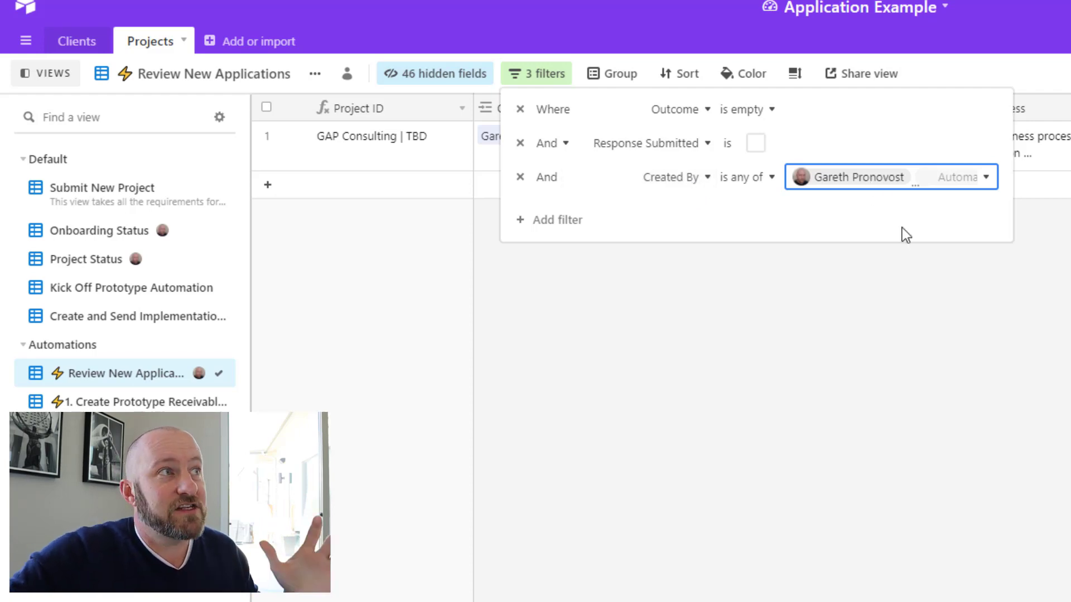
Close the filter list, leaving the single GAP Consulting application in view.
{"action": "left_click", "coordinate": [840, 357]}
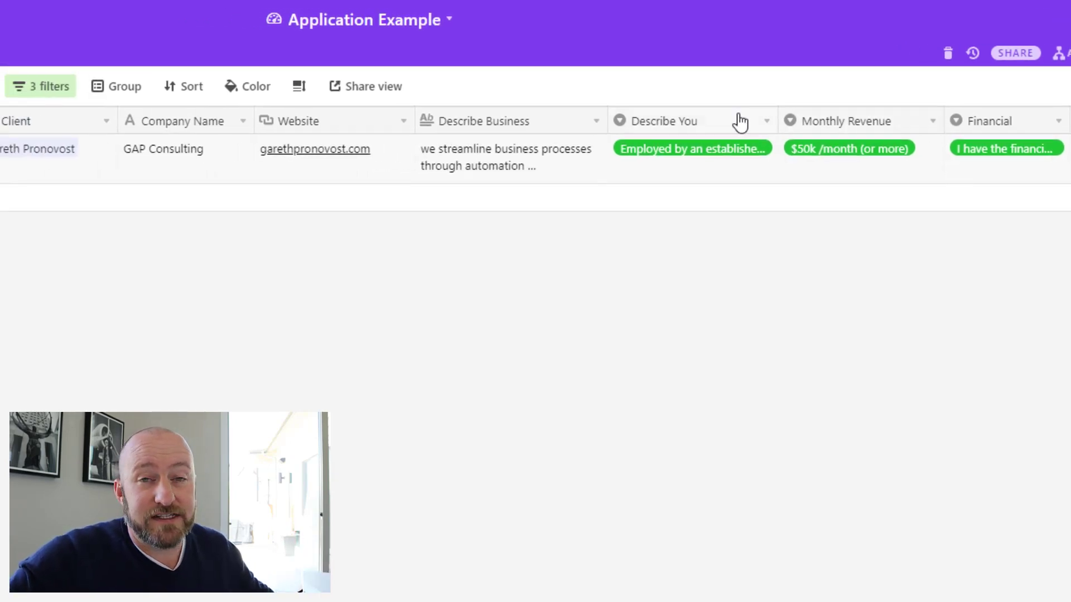
{"action": "key", "text": "space"}
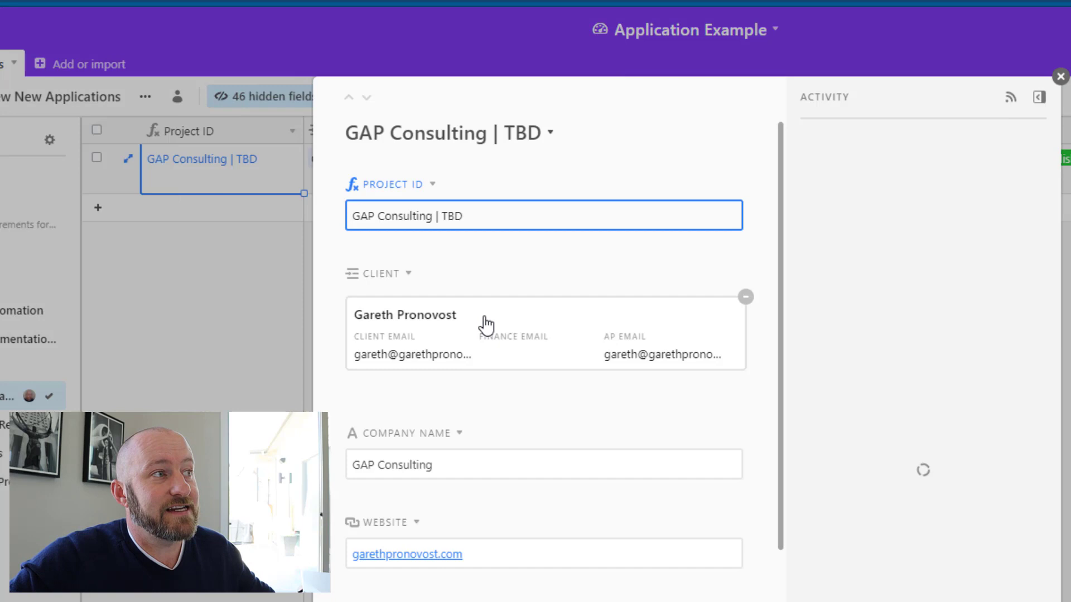
{"action": "scroll", "coordinate": [564, 452], "scroll_direction": "down", "scroll_amount": 5}
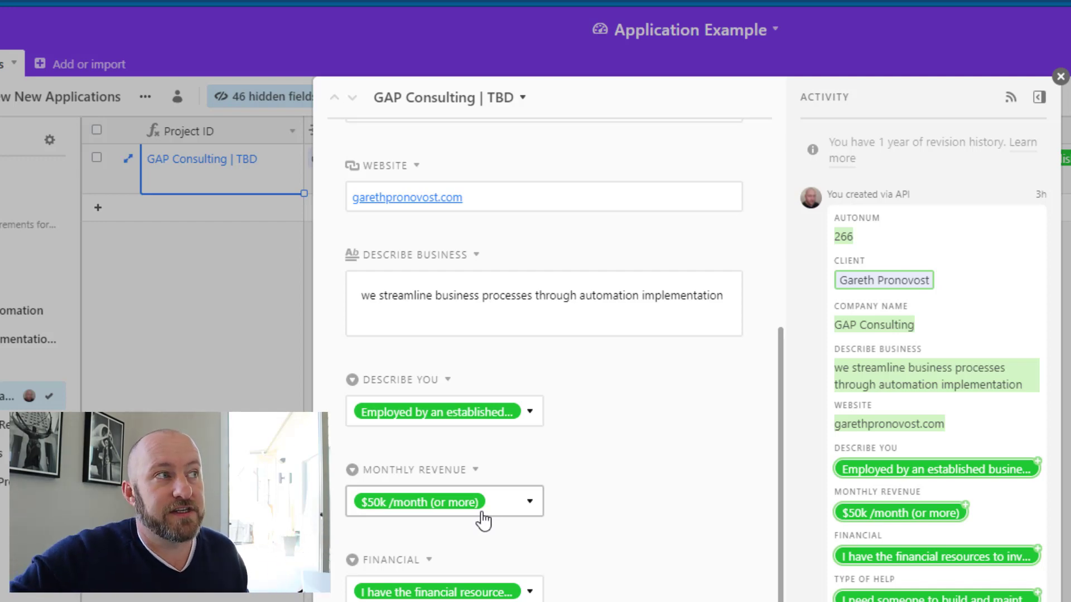
{"action": "left_click", "coordinate": [487, 415]}
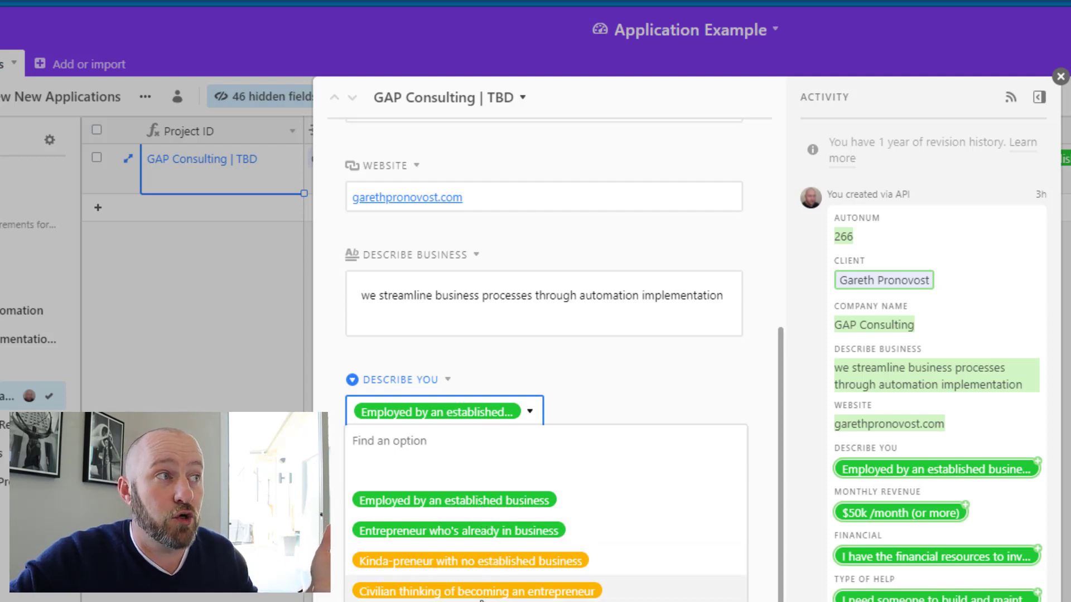
{"action": "left_click", "coordinate": [612, 409]}
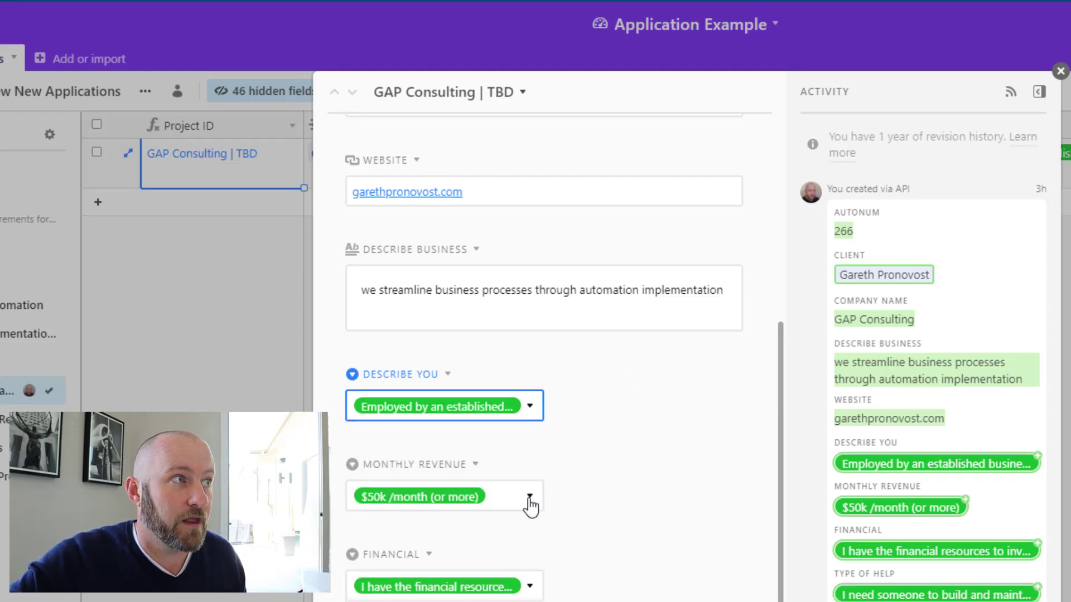
{"action": "scroll", "coordinate": [531, 505], "scroll_direction": "down", "scroll_amount": 2}
{"action": "left_click", "coordinate": [513, 392]}
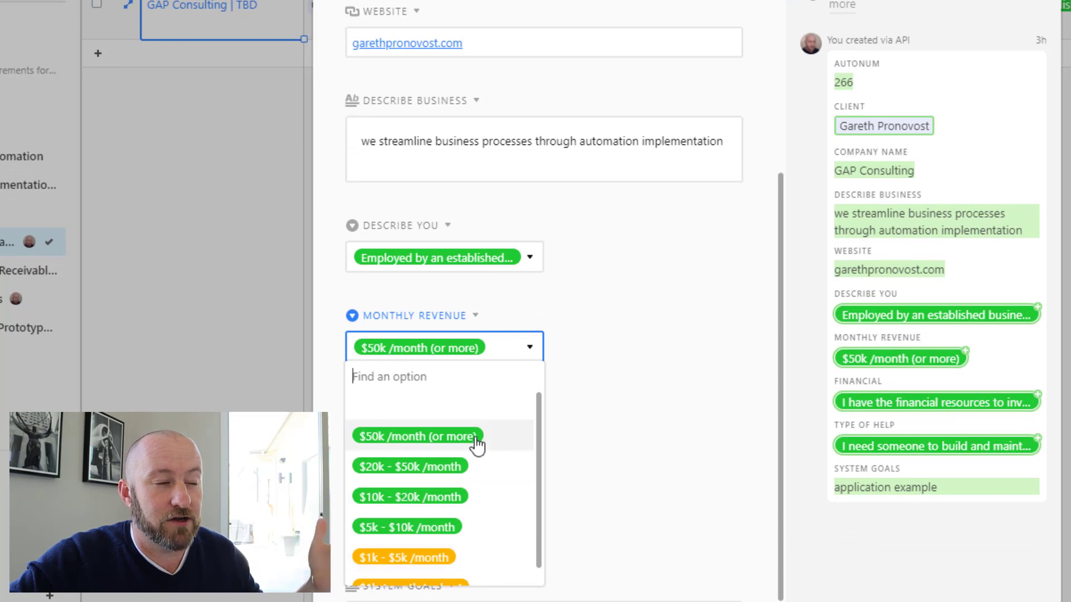
{"action": "left_click", "coordinate": [474, 436]}
{"action": "left_click", "coordinate": [504, 441]}
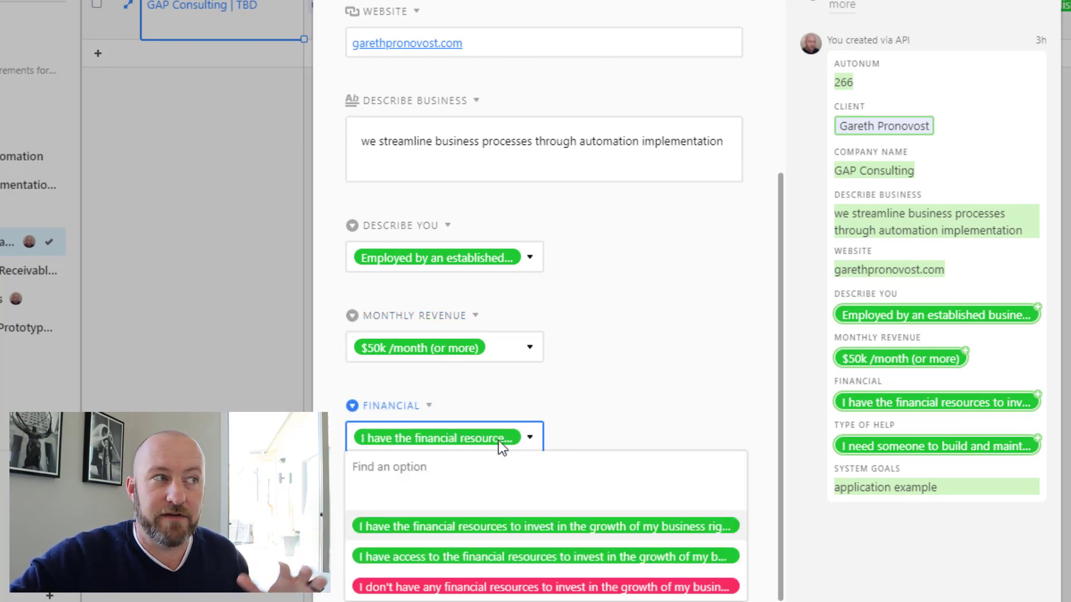
{"action": "left_click", "coordinate": [582, 419]}
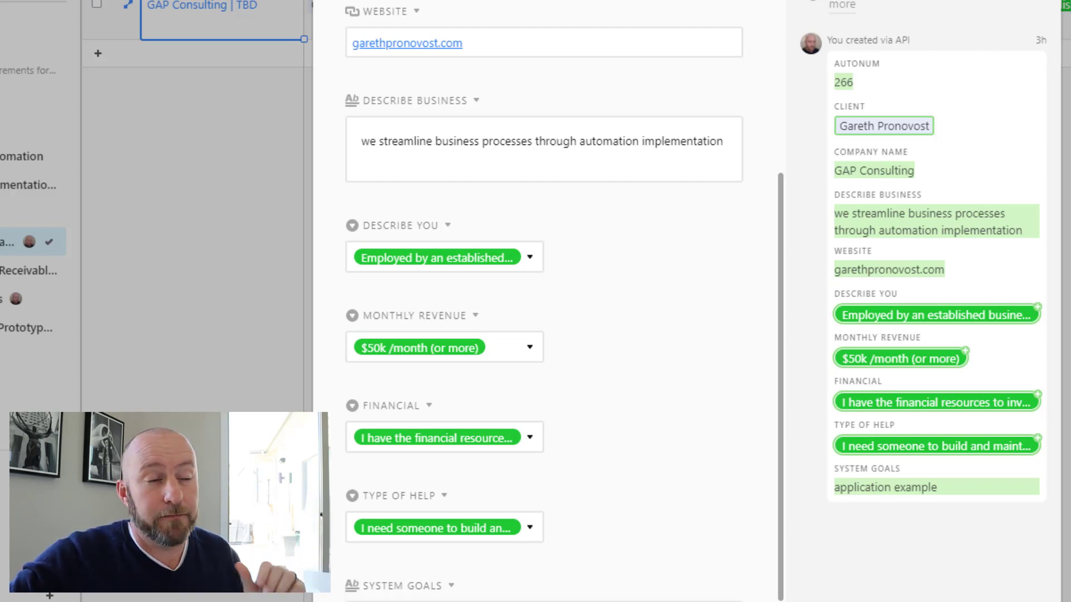
{"action": "key", "text": "Escape"}
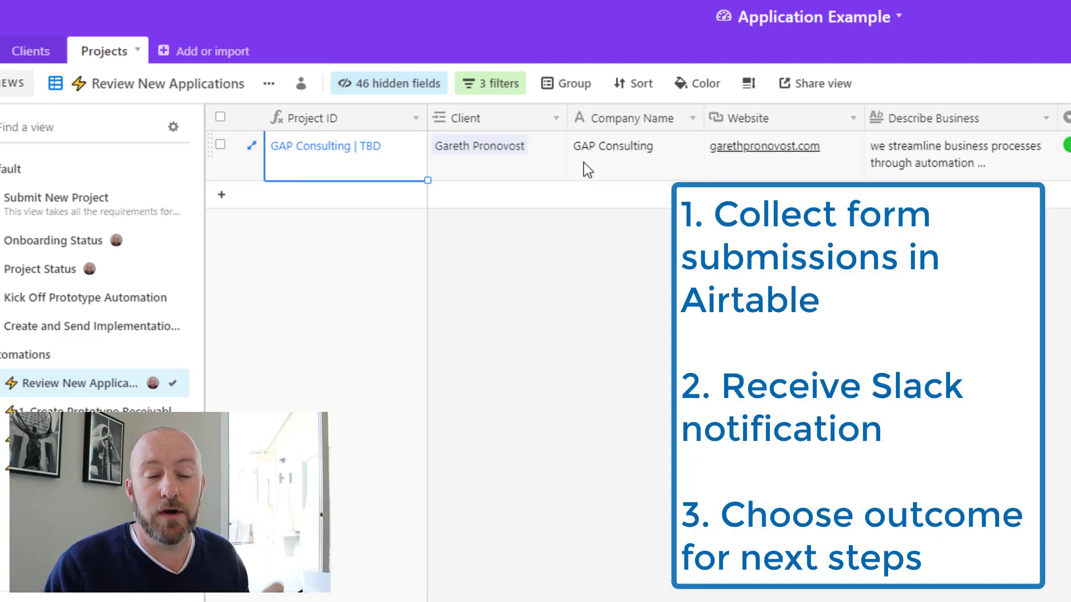
{"action": "left_click", "coordinate": [603, 178]}
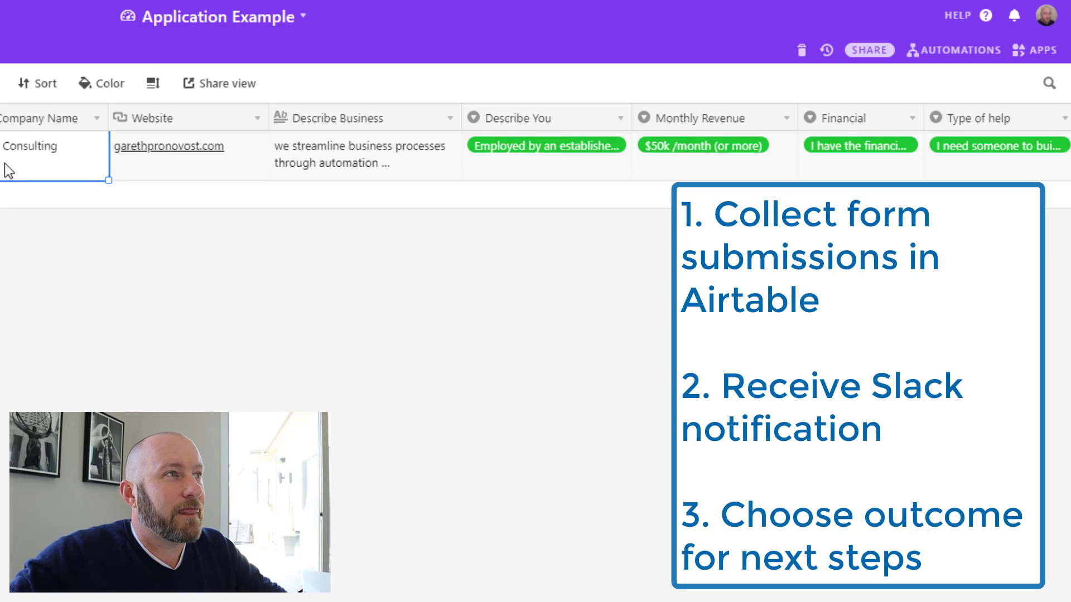
{"action": "key", "text": "Right"}
{"action": "key", "text": "Right"}
{"action": "key", "text": "Right"}
{"action": "key", "text": "Right"}
{"action": "key", "text": "Right"}
{"action": "key", "text": "Right"}
{"action": "key", "text": "Right"}
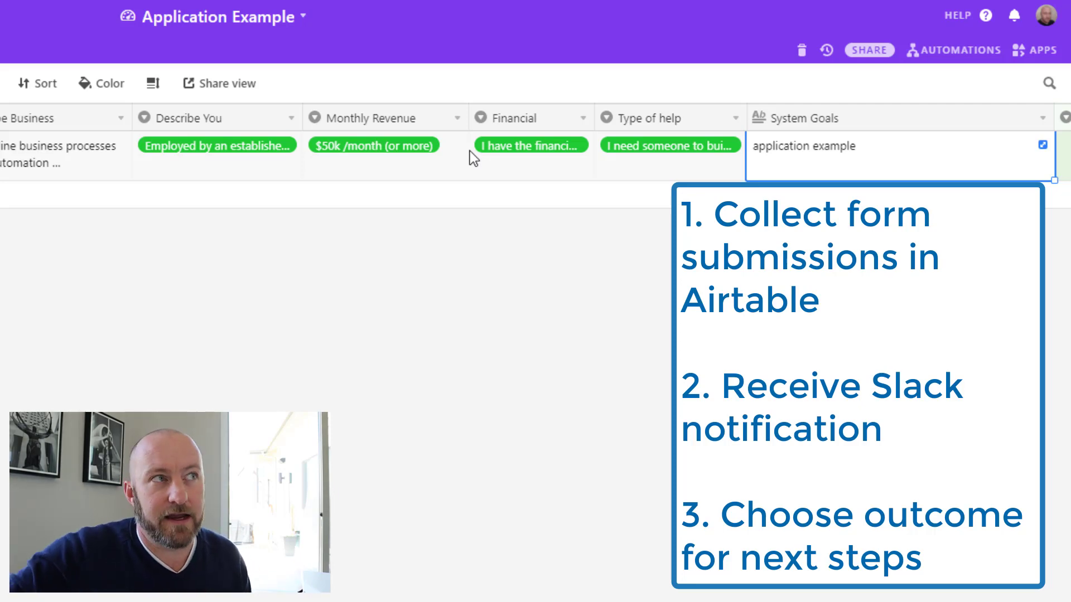
Inspect the colour-coded options for Describe You, Monthly Revenue and Financial without changing answers.
{"action": "left_click", "coordinate": [182, 167]}
{"action": "left_click", "coordinate": [182, 168]}
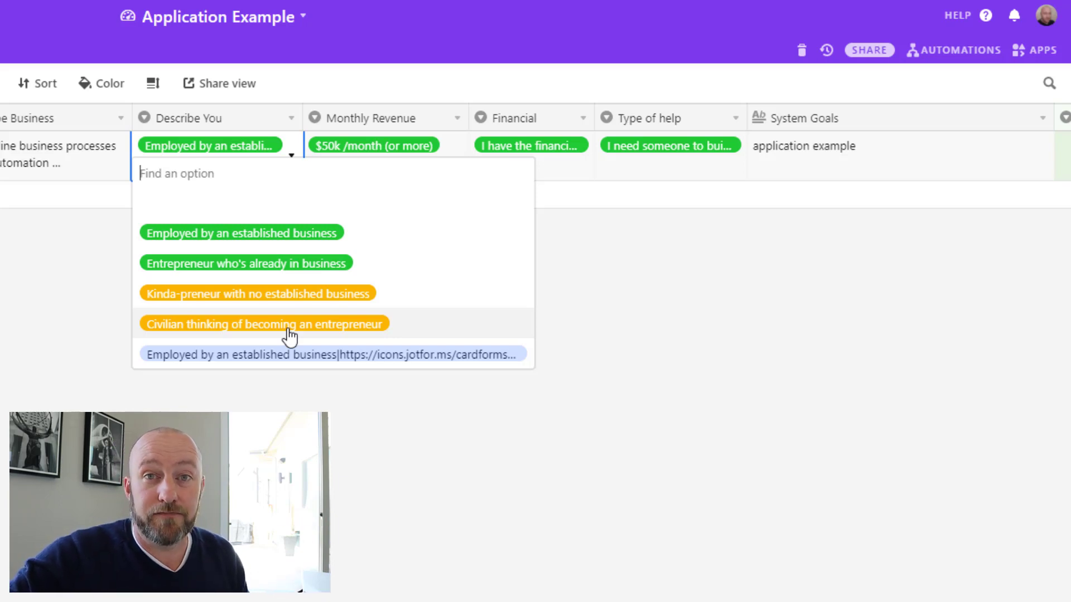
{"action": "left_click", "coordinate": [377, 396]}
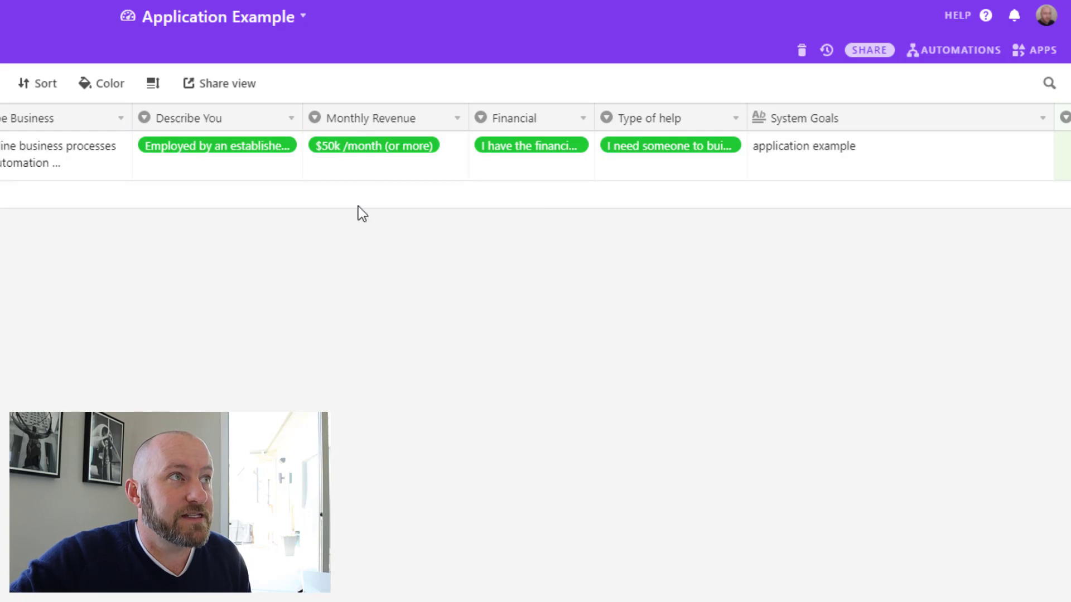
{"action": "left_click", "coordinate": [365, 157]}
{"action": "left_click", "coordinate": [363, 149]}
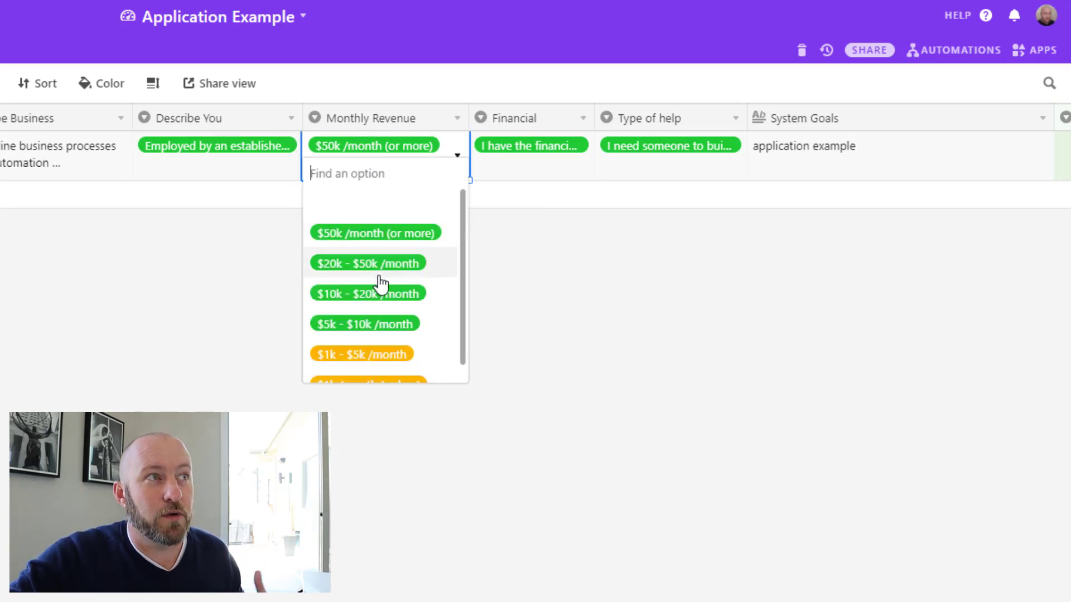
{"action": "scroll", "coordinate": [381, 284], "scroll_direction": "down", "scroll_amount": 1}
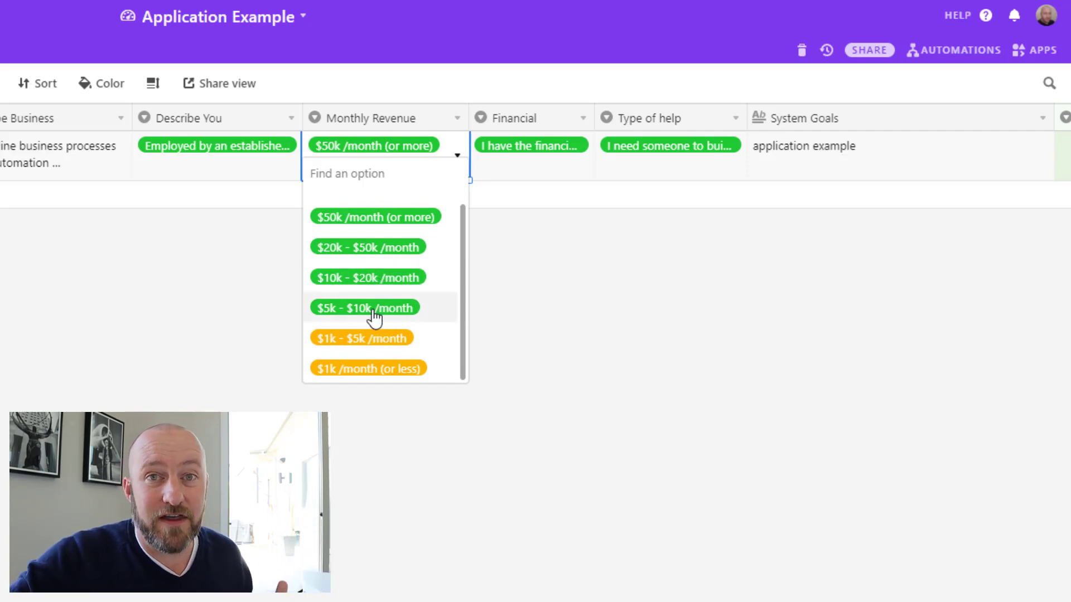
{"action": "scroll", "coordinate": [406, 205], "scroll_direction": "up", "scroll_amount": 1}
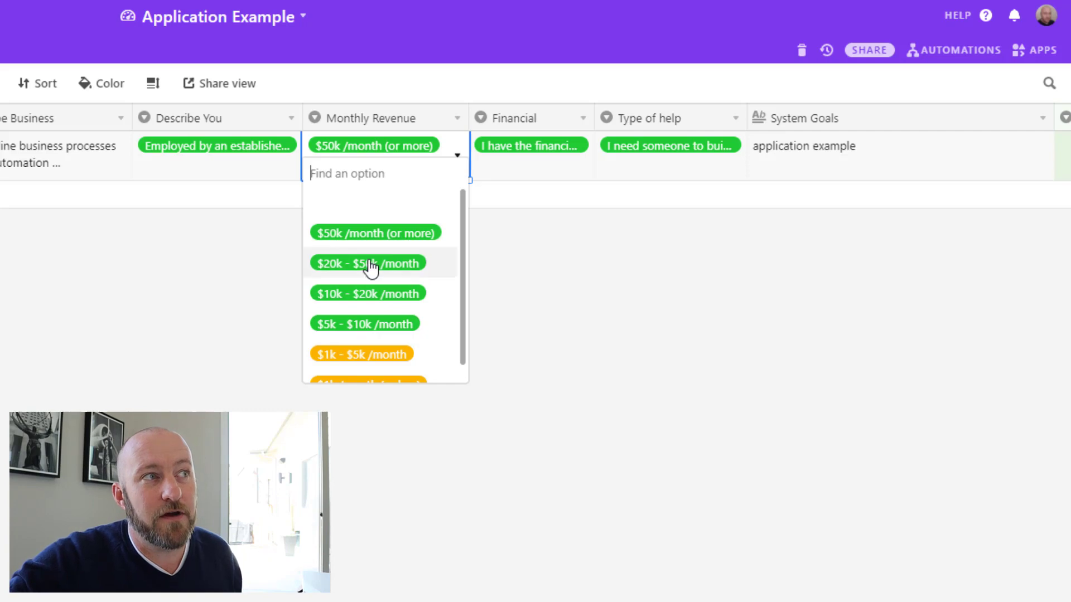
{"action": "scroll", "coordinate": [376, 324], "scroll_direction": "down", "scroll_amount": 1}
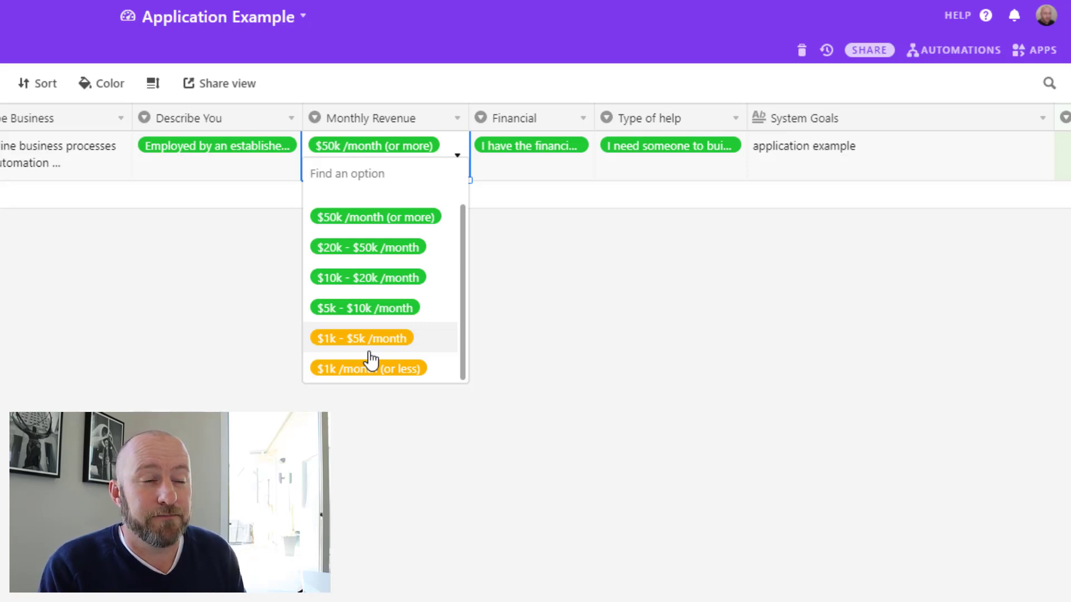
{"action": "double_click", "coordinate": [517, 166]}
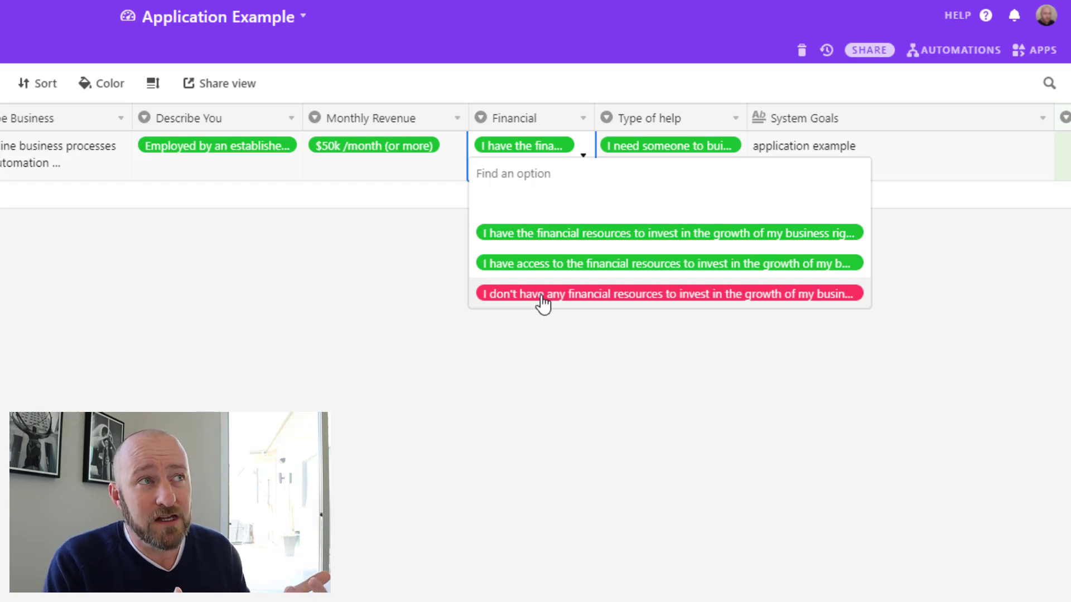
Read the Describe Business answer, then move along the row to the empty Outcome cell.
{"action": "left_click", "coordinate": [383, 292]}
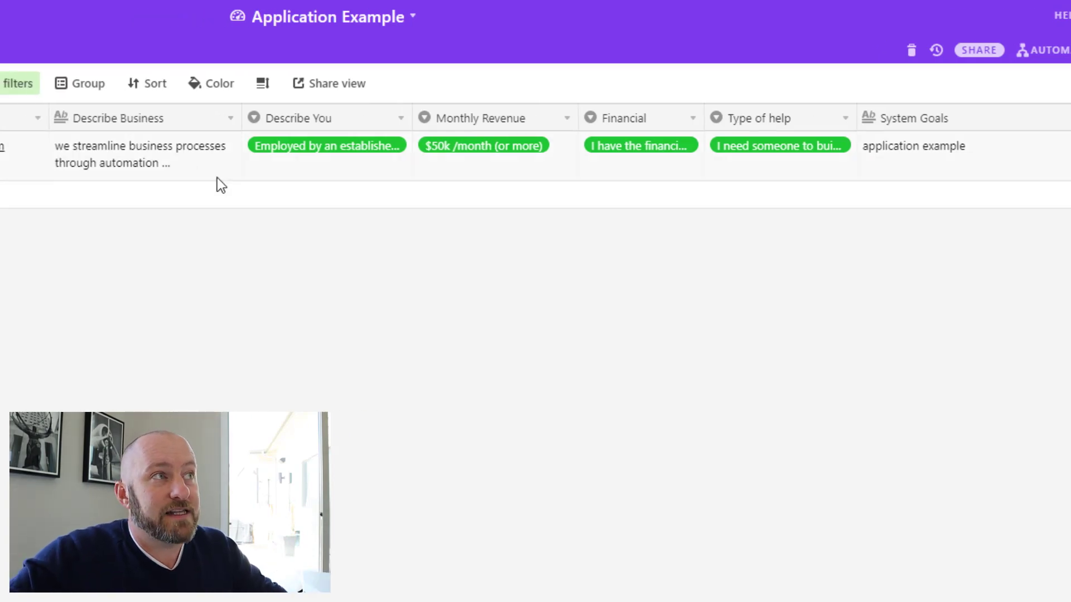
{"action": "left_click", "coordinate": [72, 152]}
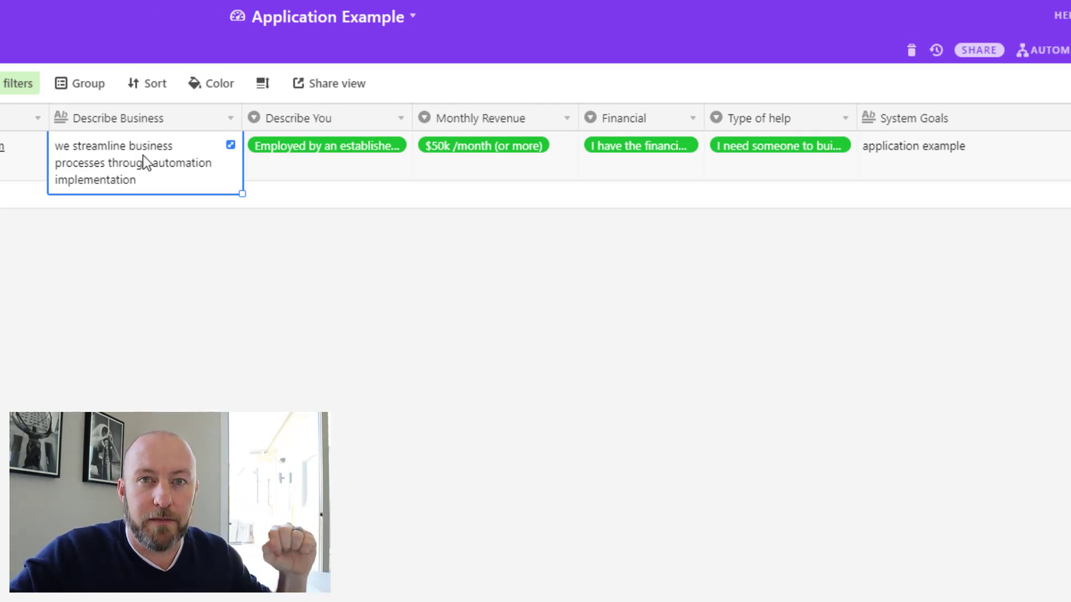
{"action": "left_click", "coordinate": [956, 165]}
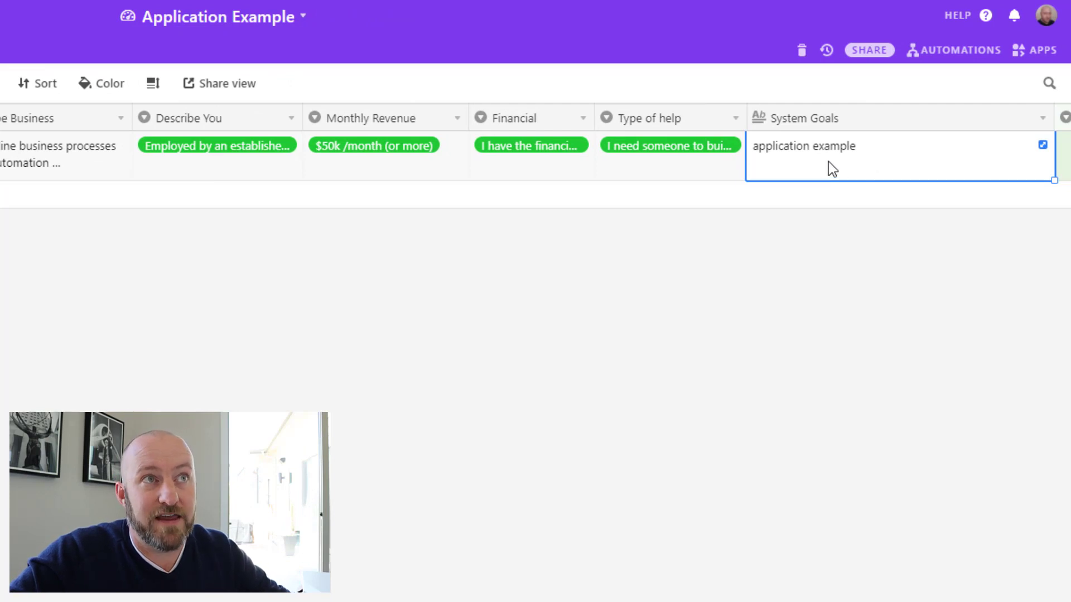
{"action": "key", "text": "Right"}
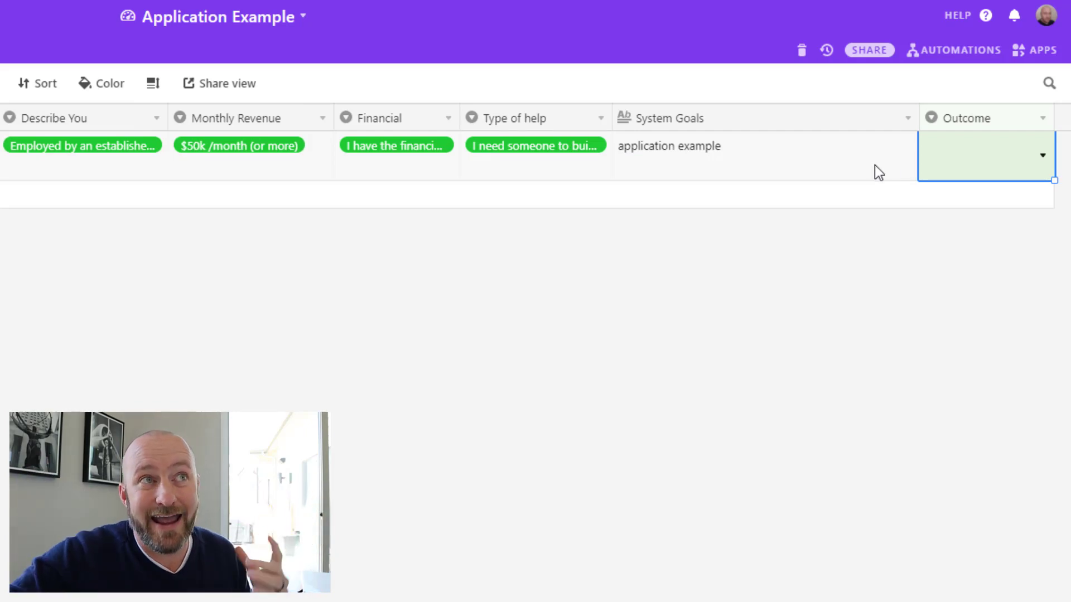
Show the Outcome options: Development Fit, Course Fit, Manual Follow Up and Bad Fit.
{"action": "left_click", "coordinate": [957, 173]}
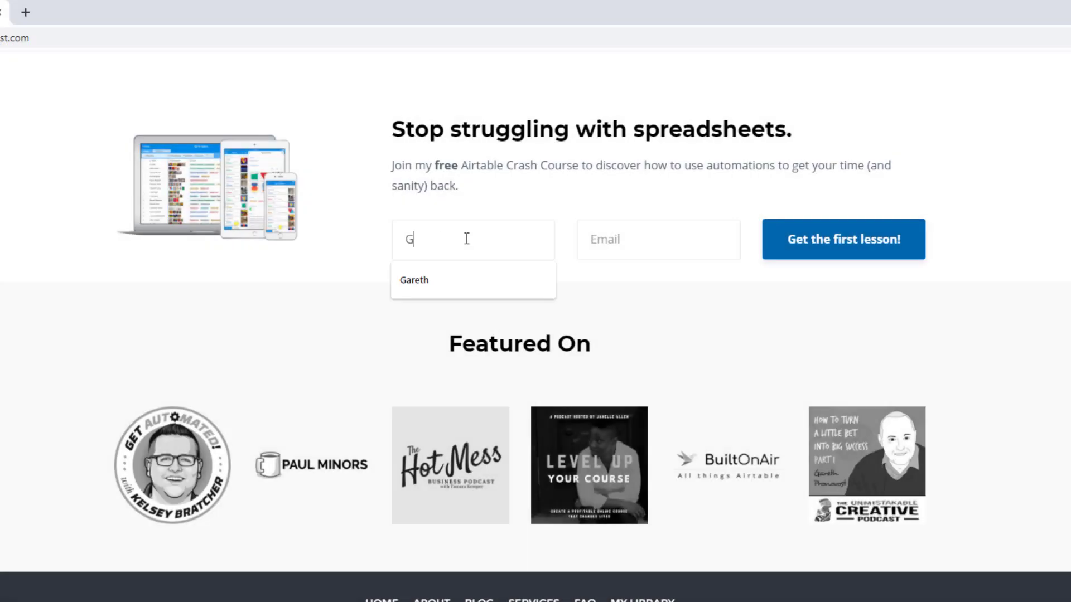
Enter a first name and the autofilled e-mail in the crash-course sign-up, then go to Services.
{"action": "key", "text": "Tab"}
{"action": "type", "text": "gareth"}
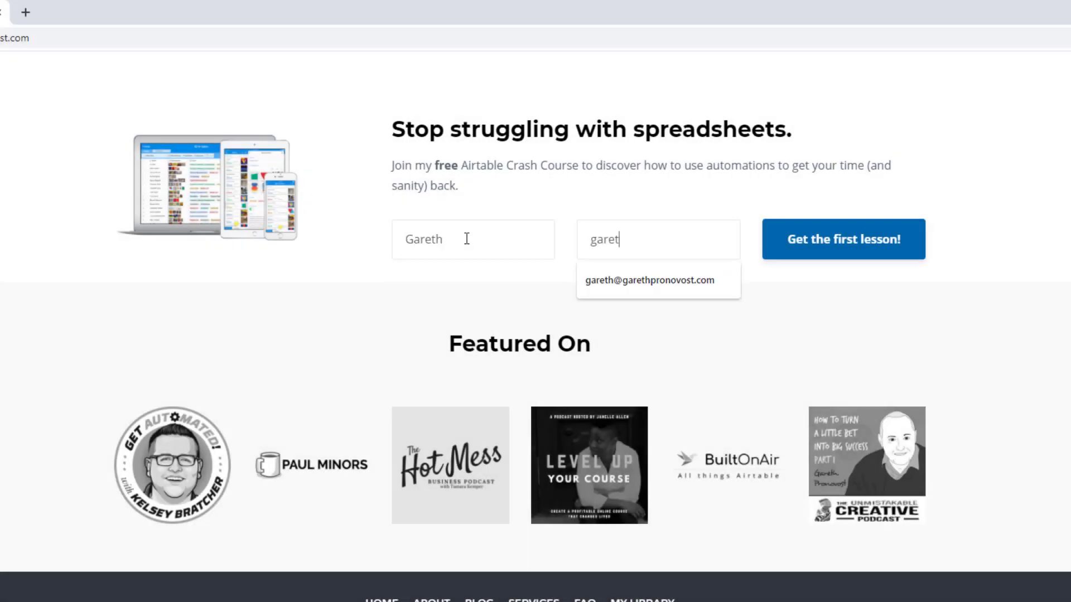
{"action": "key", "text": "Down"}
{"action": "key", "text": "Return"}
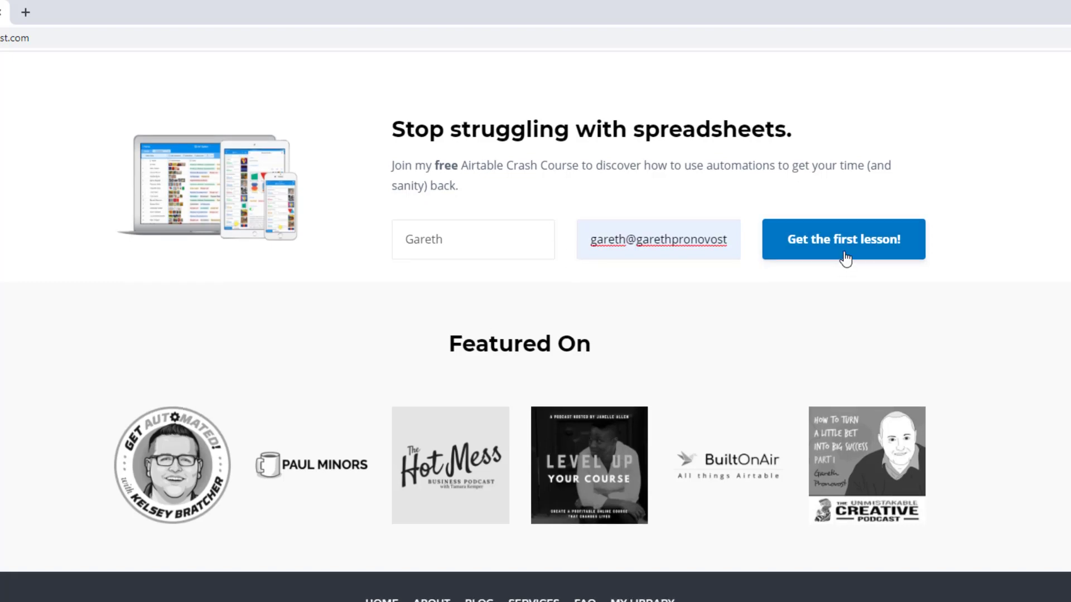
{"action": "scroll", "coordinate": [845, 259], "scroll_direction": "up", "scroll_amount": 20}
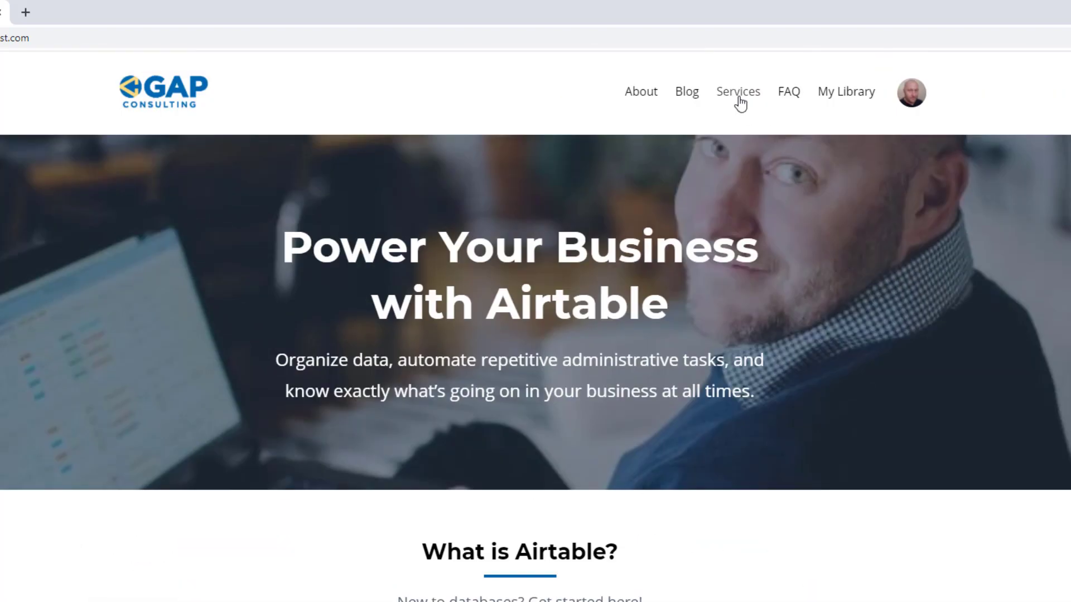
{"action": "left_click", "coordinate": [739, 96]}
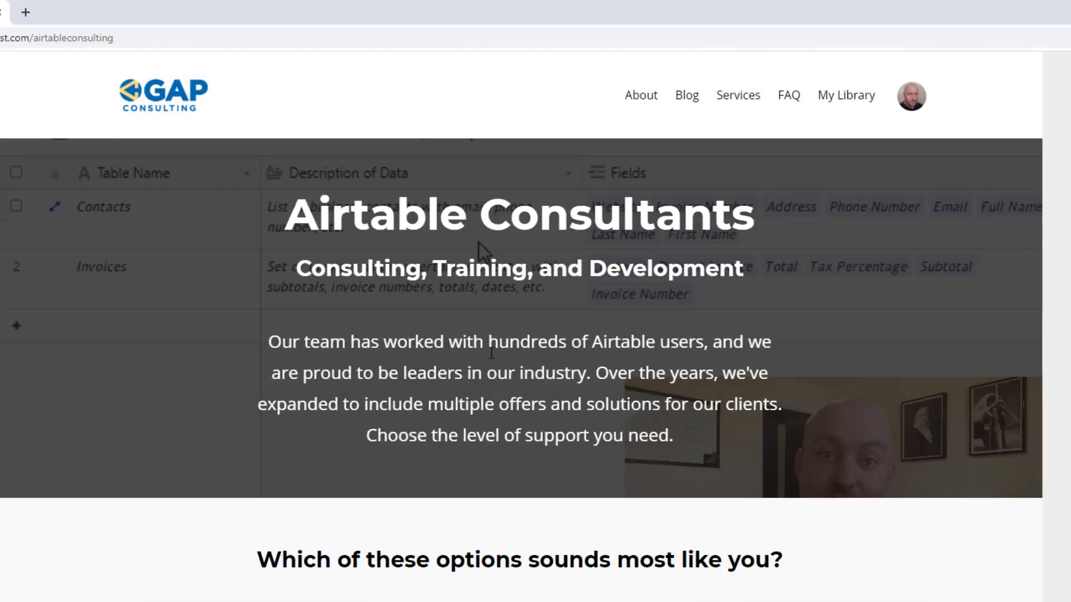